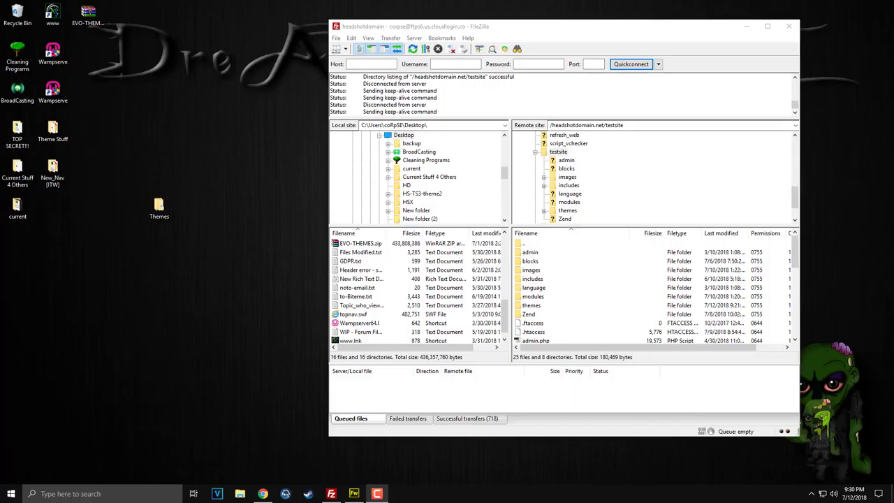
# - Open the Themes folder on the desktop and go into its public_html subfolder
pyautogui.moveTo(158, 207); pyautogui.dragTo(193, 244)
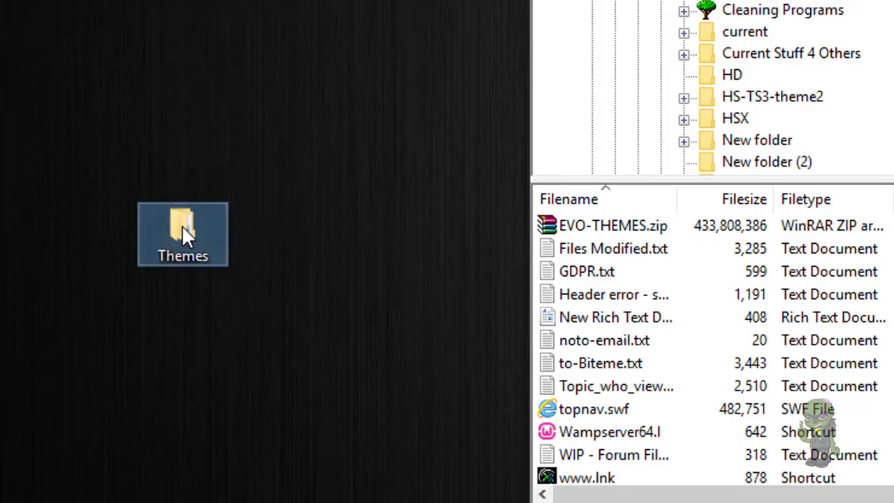
pyautogui.moveTo(158, 235)
pyautogui.moveTo(164, 221); pyautogui.dragTo(156, 266)
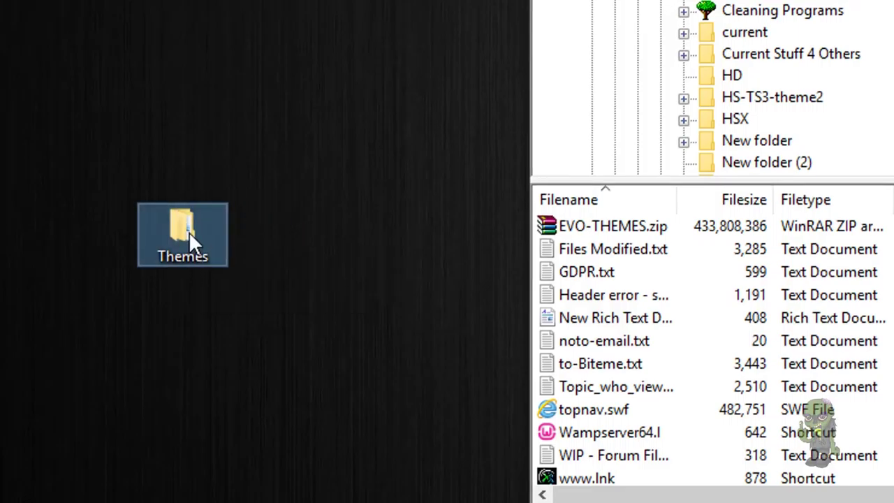
pyautogui.doubleClick(143, 335)
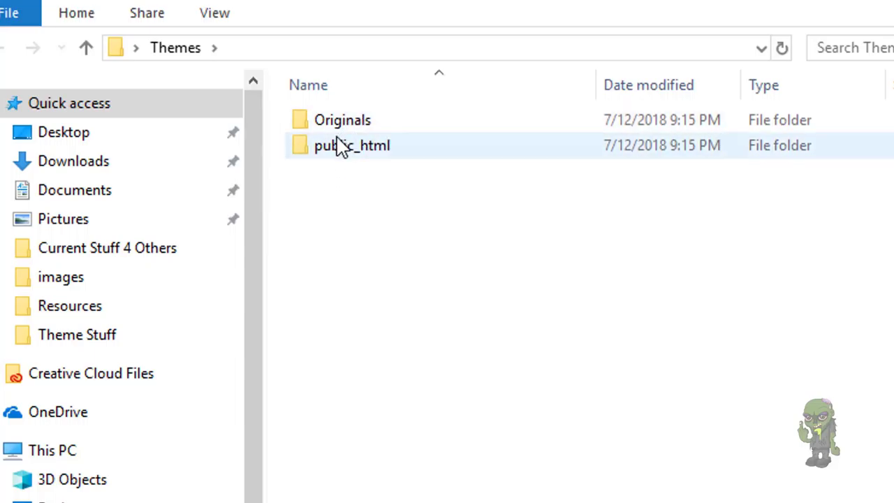
pyautogui.moveTo(337, 155)
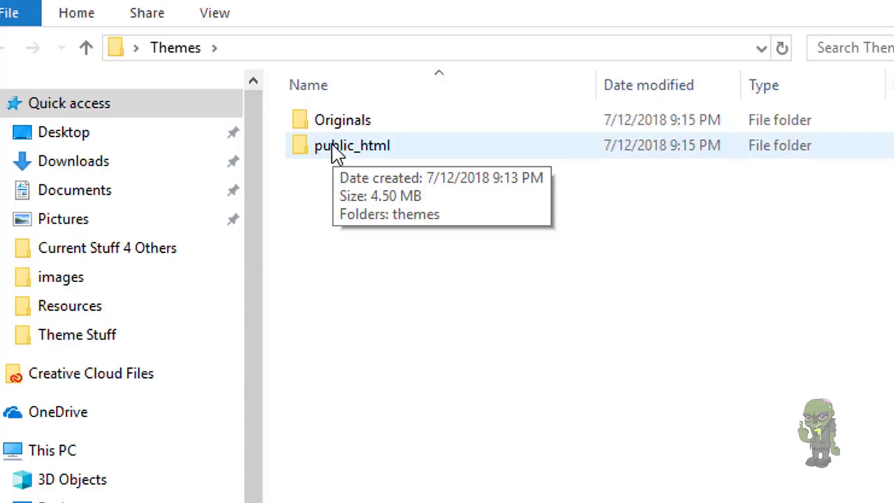
pyautogui.doubleClick(374, 156)
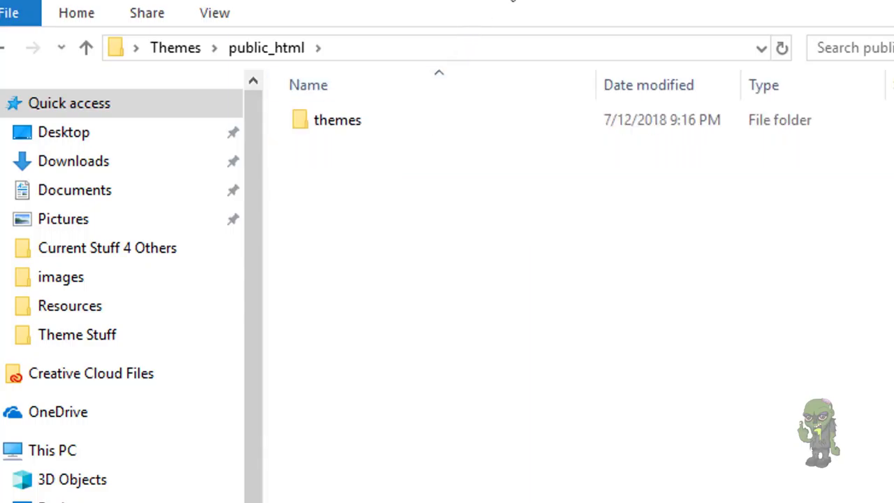
pyautogui.click(347, 124)
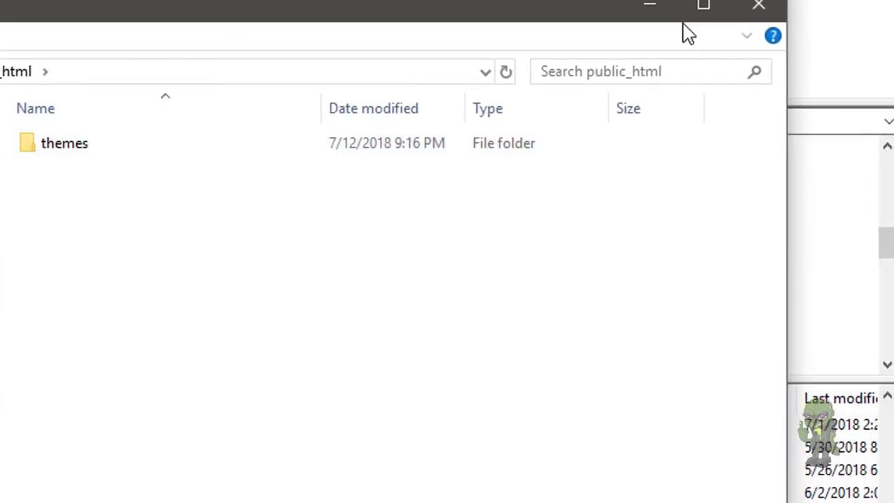
# - Switch to FileZilla and examine the folders and files in the remote testsite directory
pyautogui.click(886, 325)
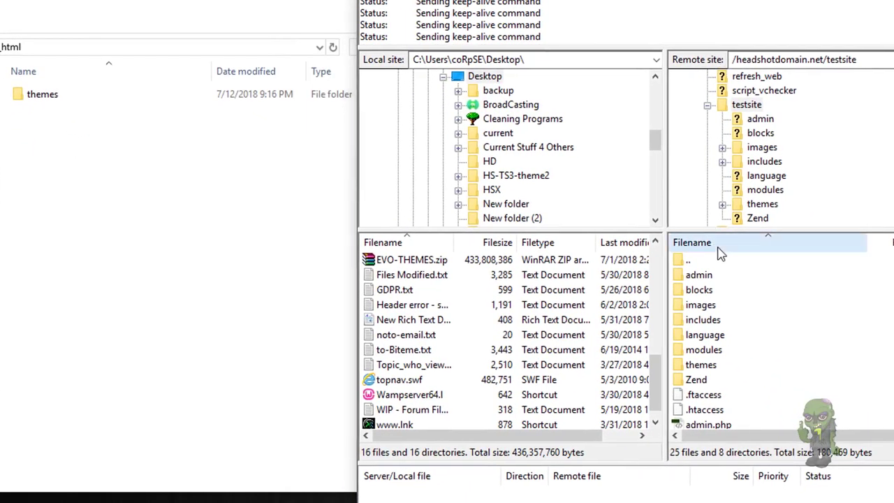
pyautogui.scroll(-2, 738, 319)
pyautogui.scroll(2, 754, 325)
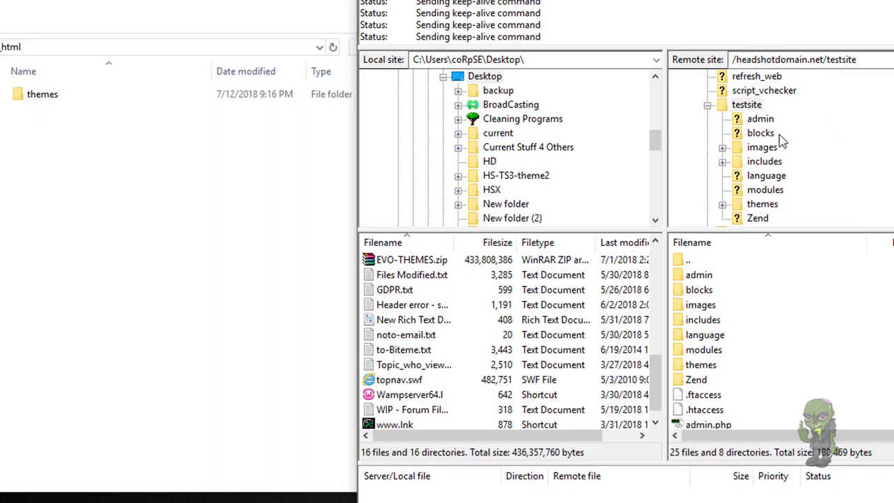
pyautogui.scroll(1, 818, 127)
pyautogui.scroll(-1, 733, 303)
pyautogui.scroll(1, 744, 293)
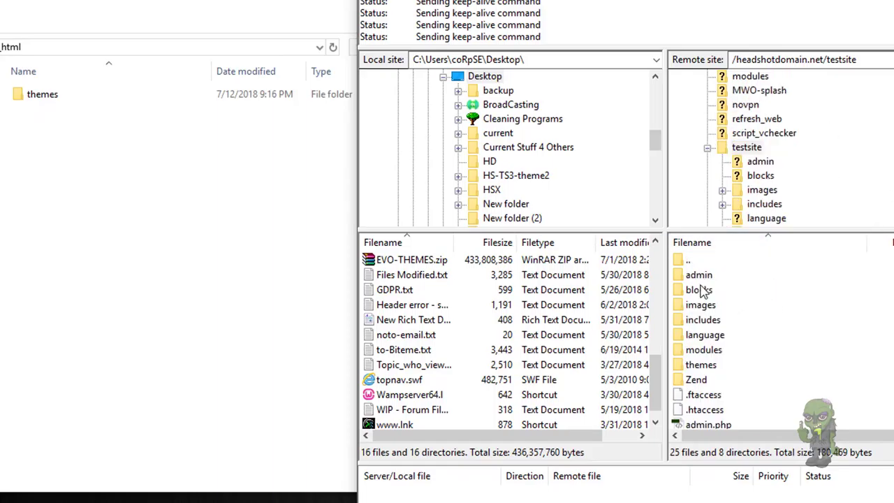
pyautogui.scroll(-4, 732, 326)
pyautogui.scroll(-1, 735, 324)
pyautogui.scroll(-1, 738, 323)
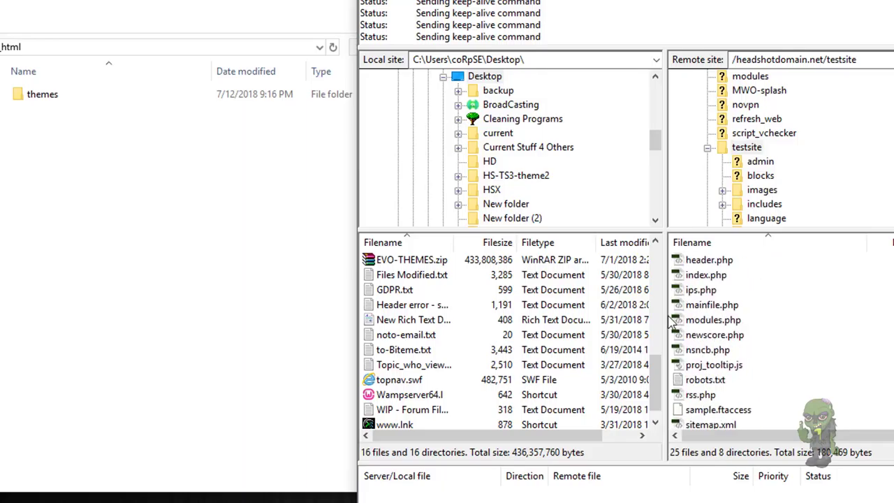
pyautogui.scroll(2, 729, 318)
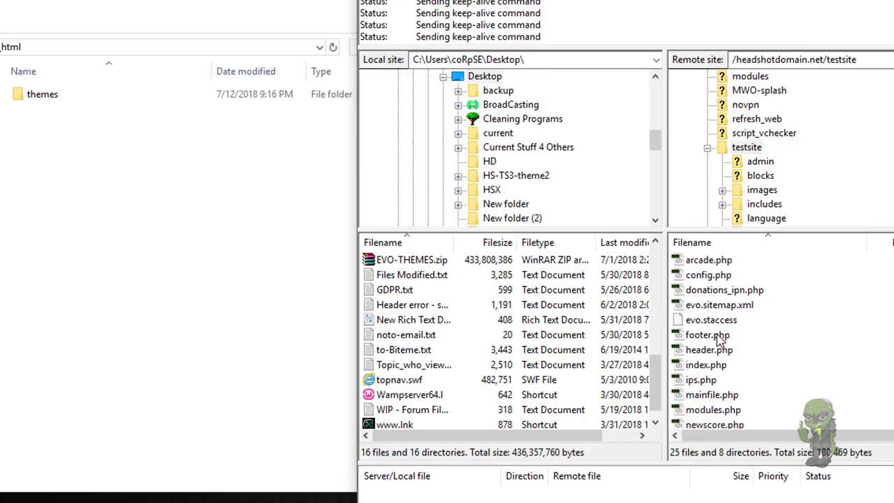
pyautogui.scroll(-1, 817, 300)
pyautogui.scroll(1, 821, 301)
pyautogui.scroll(-3, 821, 301)
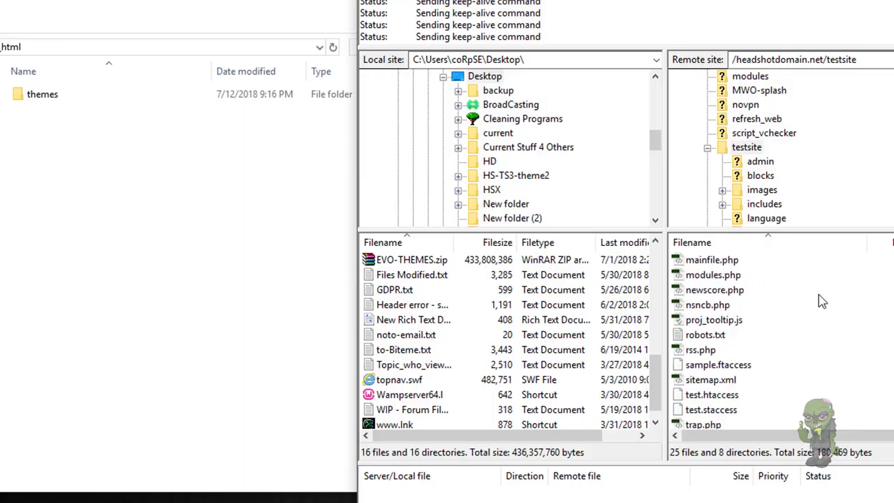
pyautogui.scroll(5, 800, 326)
pyautogui.scroll(2, 789, 307)
pyautogui.scroll(-2, 780, 294)
pyautogui.scroll(2, 775, 293)
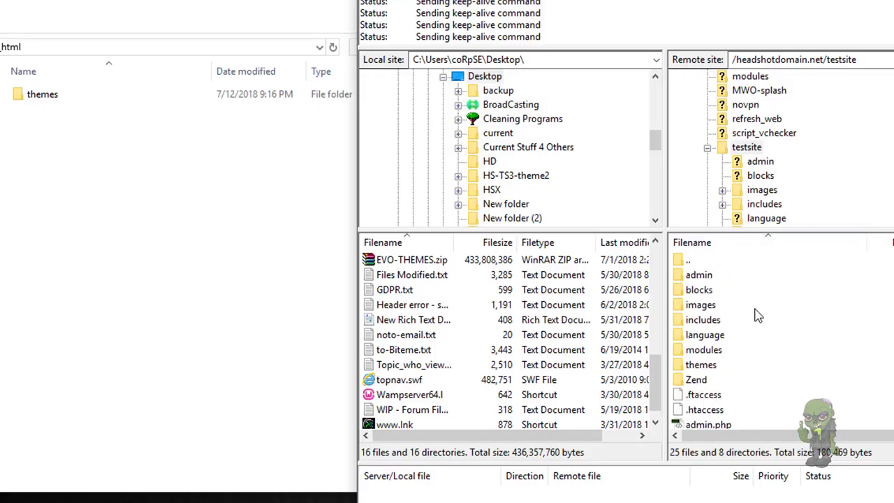
pyautogui.scroll(-5, 758, 316)
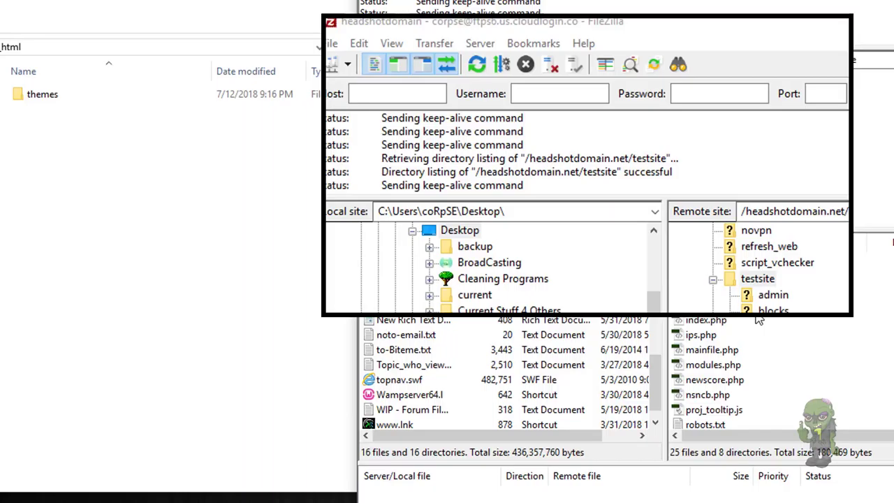
# - Set the FTP transfer type to Binary
pyautogui.click(434, 45)
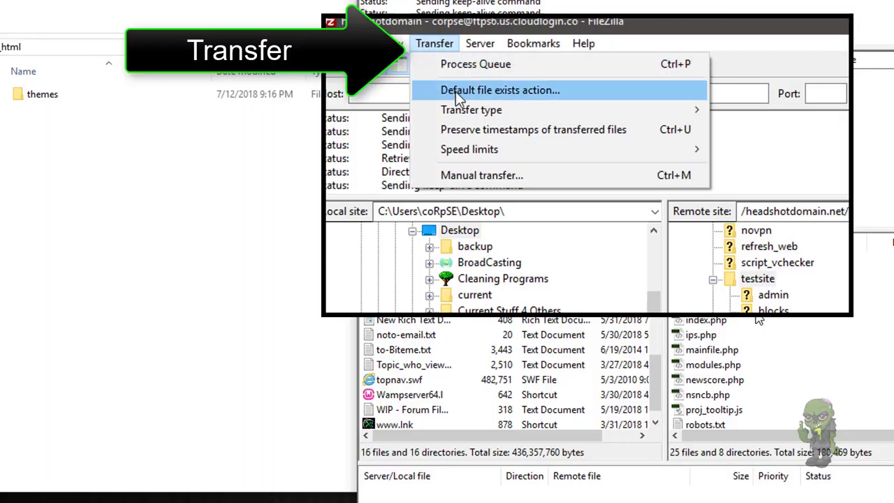
pyautogui.moveTo(455, 109)
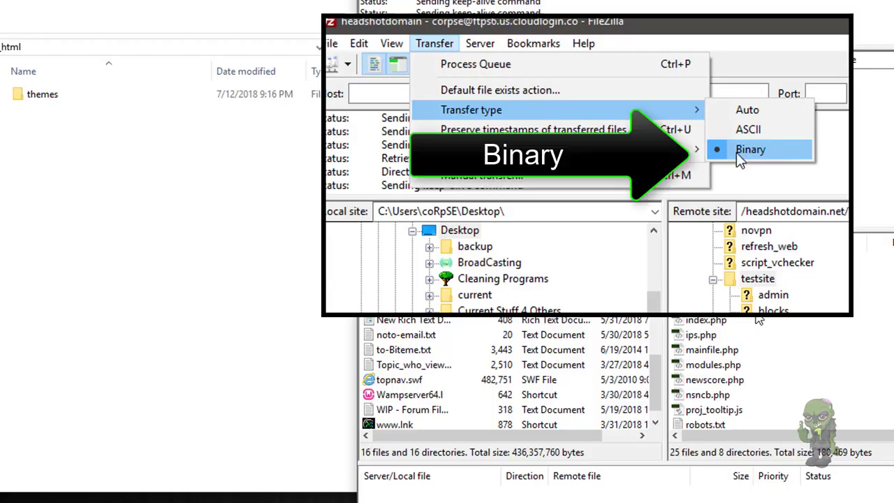
pyautogui.click(764, 149)
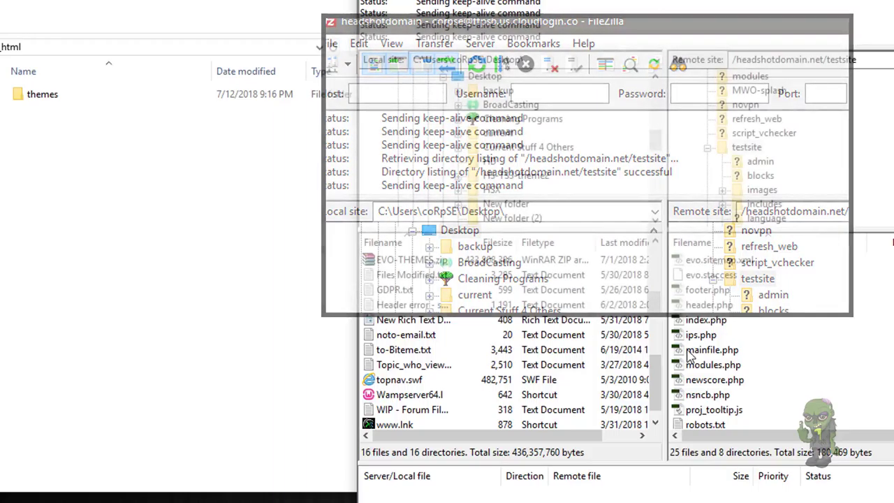
# - Upload the local themes folder to the remote testsite directory, overwriting existing files for the current queue only
pyautogui.moveTo(37, 103); pyautogui.dragTo(840, 373)
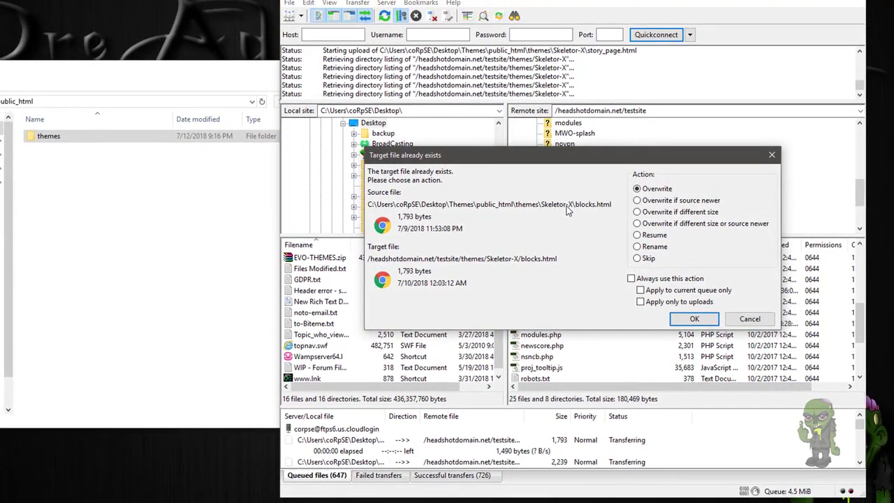
pyautogui.click(641, 290)
pyautogui.click(694, 319)
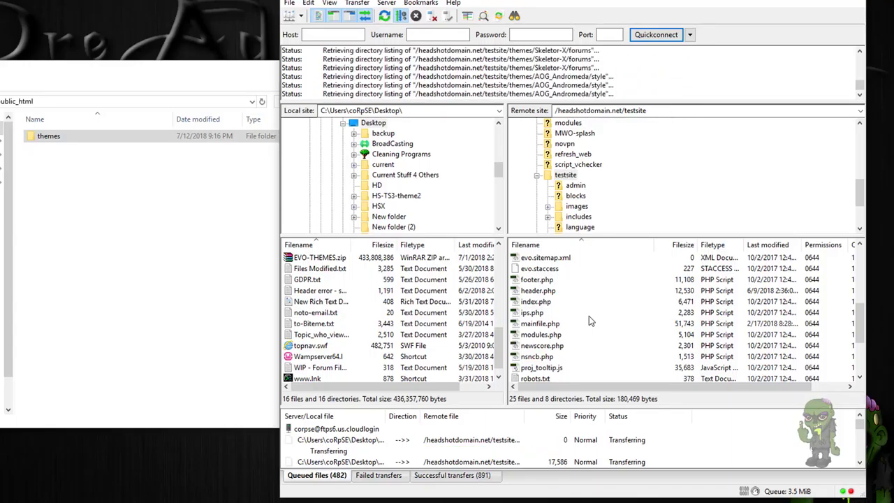
# - Open header_03.fw.png from the images folder of the local AOG_Andromeda theme in Fireworks
pyautogui.click(88, 138)
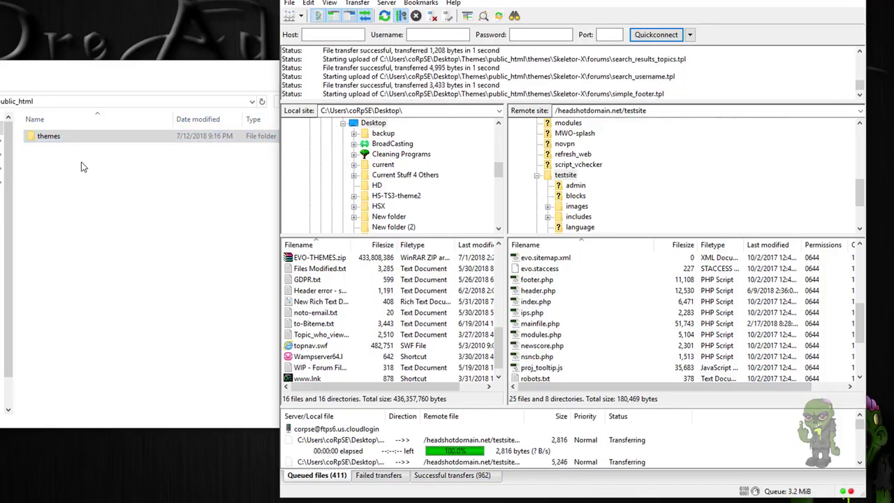
pyautogui.doubleClick(65, 141)
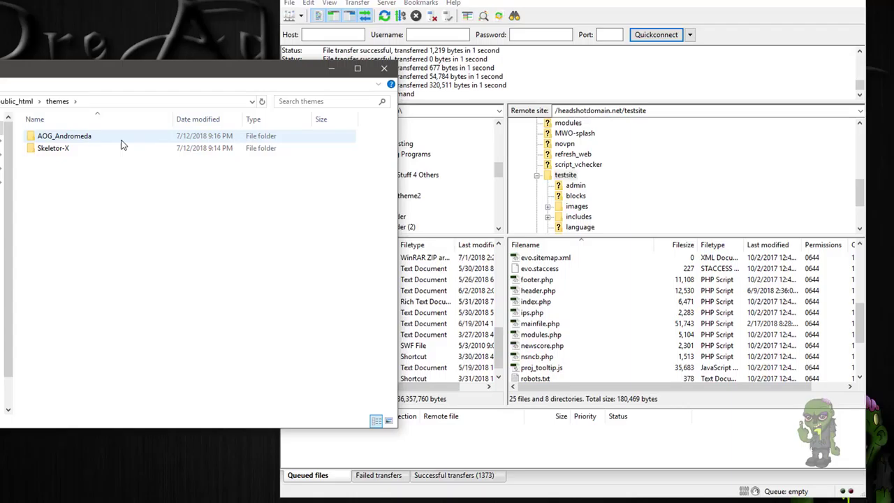
pyautogui.moveTo(120, 144)
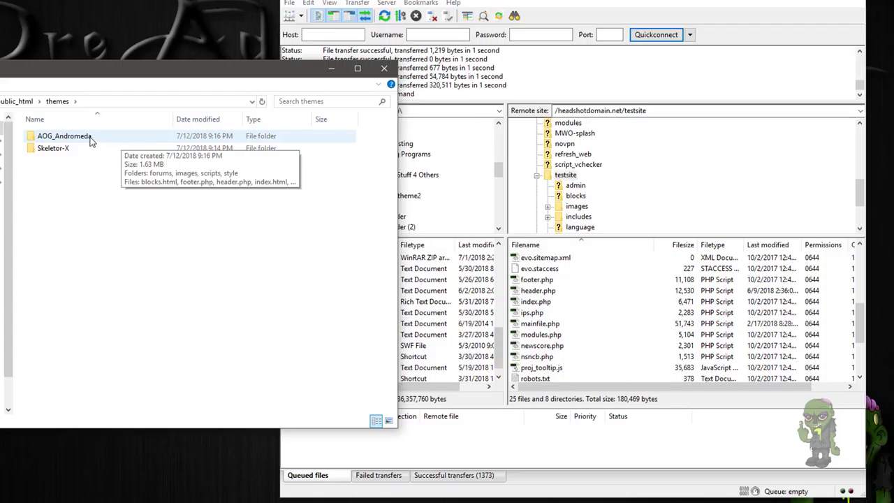
pyautogui.doubleClick(90, 140)
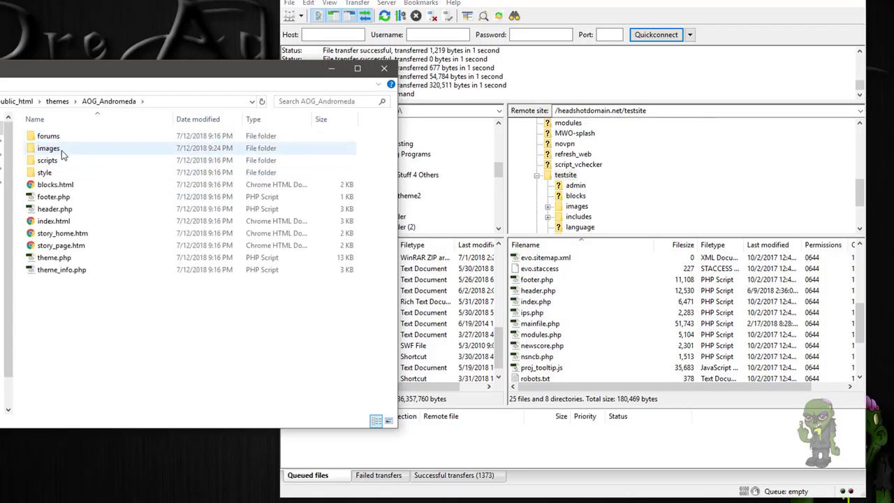
pyautogui.doubleClick(62, 150)
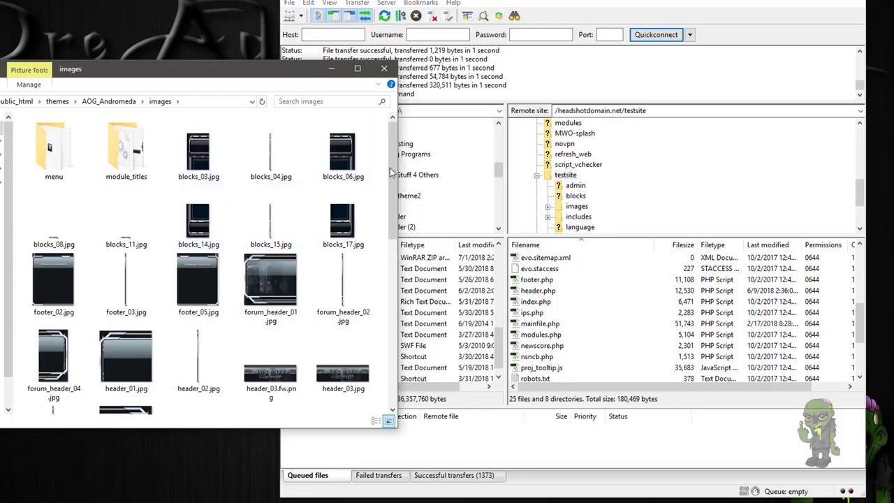
pyautogui.moveTo(396, 175); pyautogui.dragTo(539, 175)
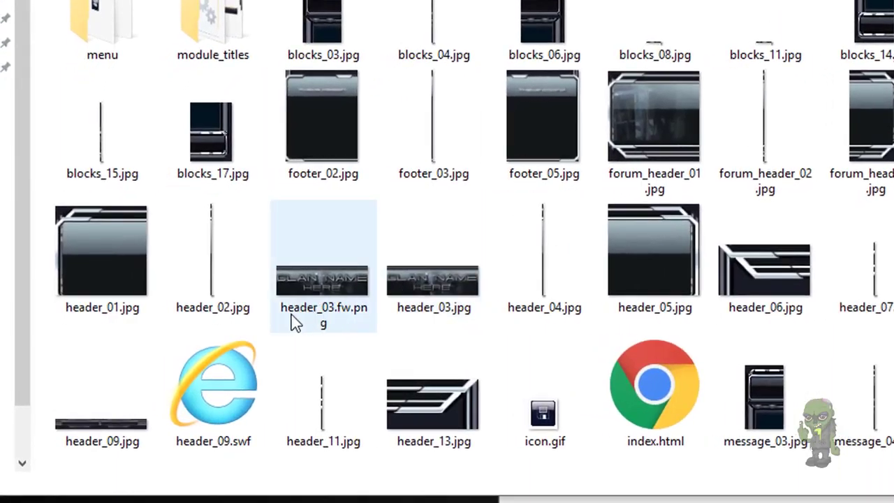
pyautogui.moveTo(311, 315)
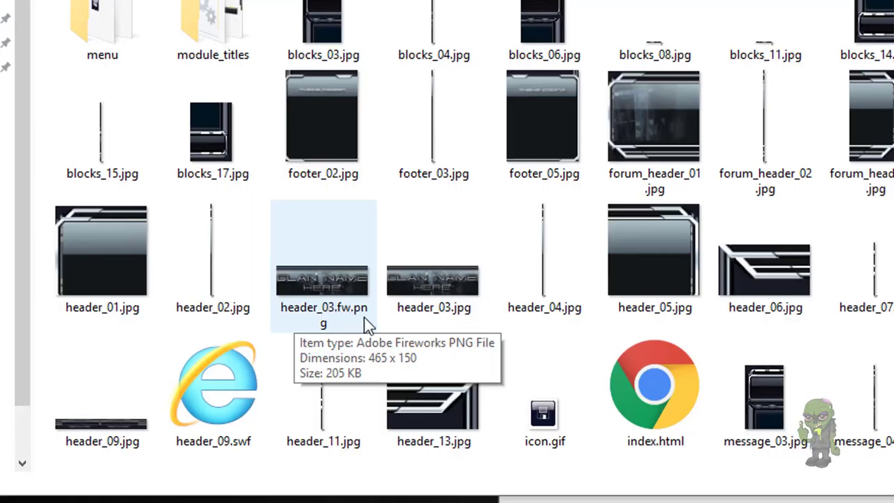
pyautogui.doubleClick(323, 278)
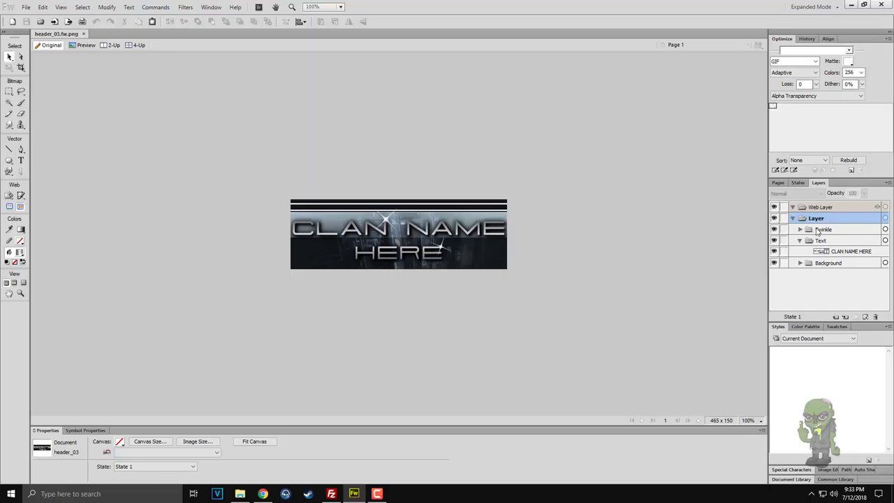
# - Inspect the Twinkle layer's contents, the CLAN NAME HERE text object and the list of available font families
pyautogui.click(800, 230)
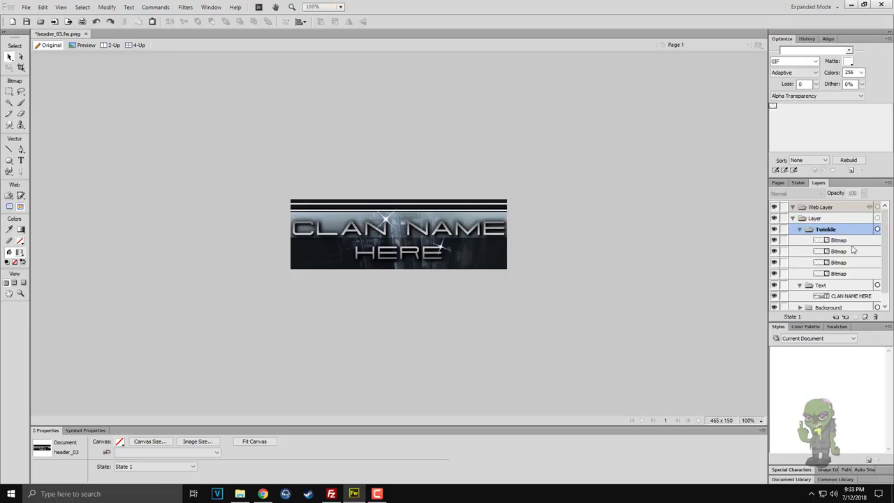
pyautogui.click(799, 229)
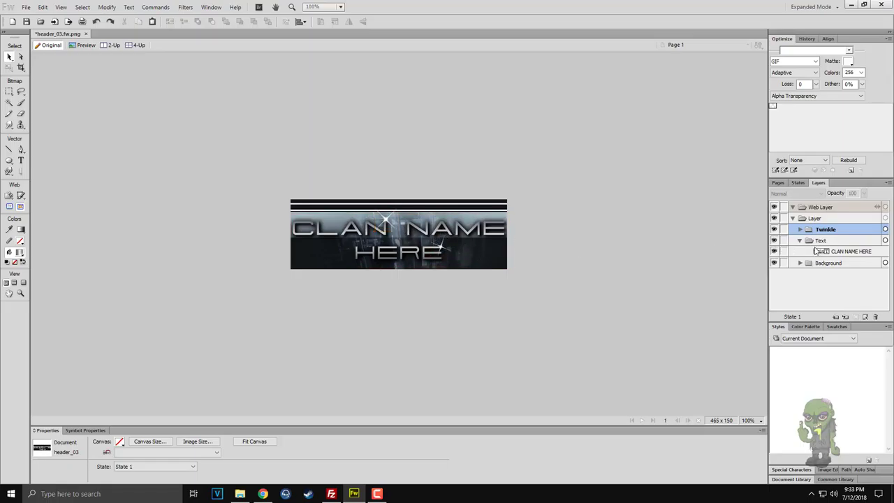
pyautogui.click(845, 253)
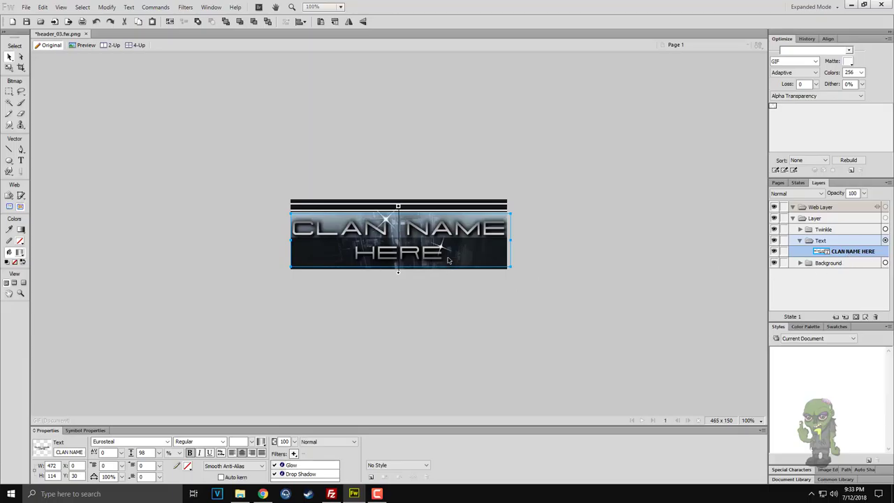
pyautogui.press('t')
pyautogui.moveTo(444, 259)
pyautogui.mouseDown()
pyautogui.moveTo(417, 259)
pyautogui.moveTo(457, 256)
pyautogui.mouseUp()
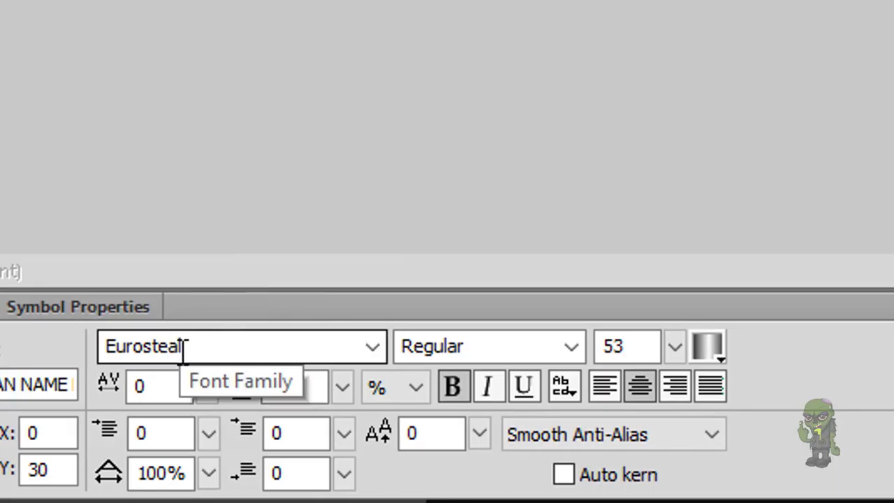
pyautogui.click(383, 355)
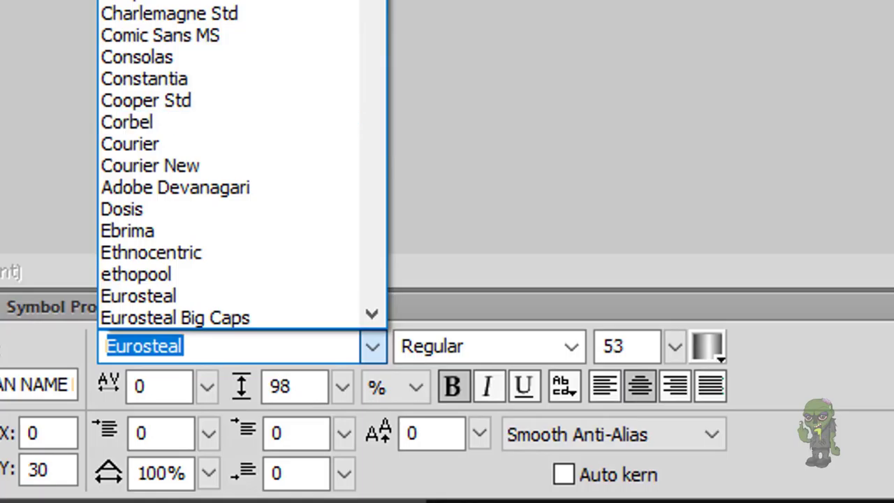
pyautogui.press('Escape')
pyautogui.press('Escape')
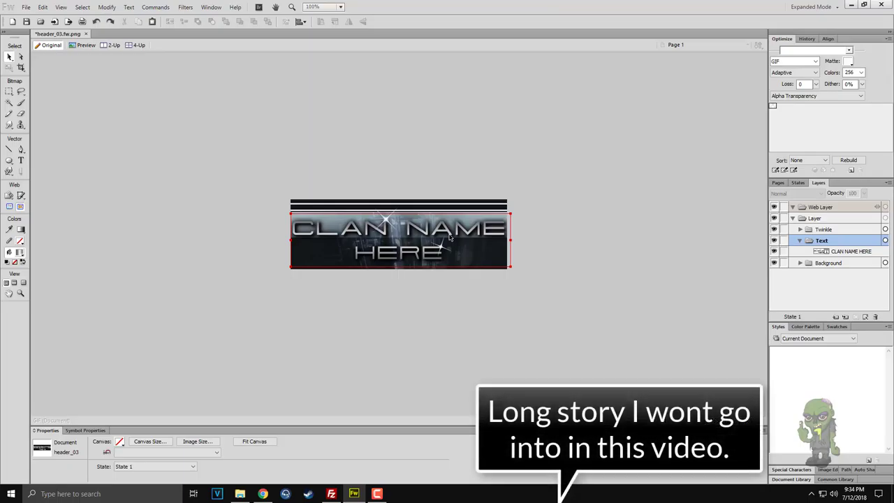
# - Switch to Chrome and open the HeadShotDomain site in a new tab
pyautogui.click(262, 494)
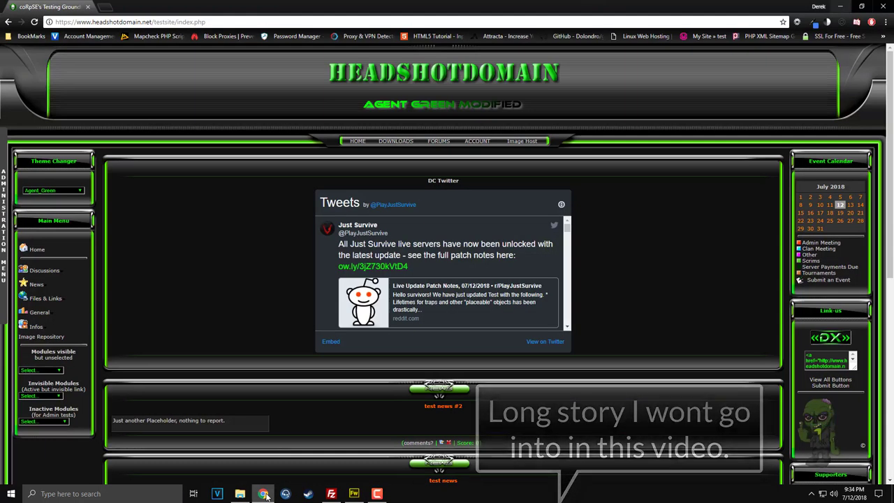
pyautogui.click(104, 6)
pyautogui.click(326, 234)
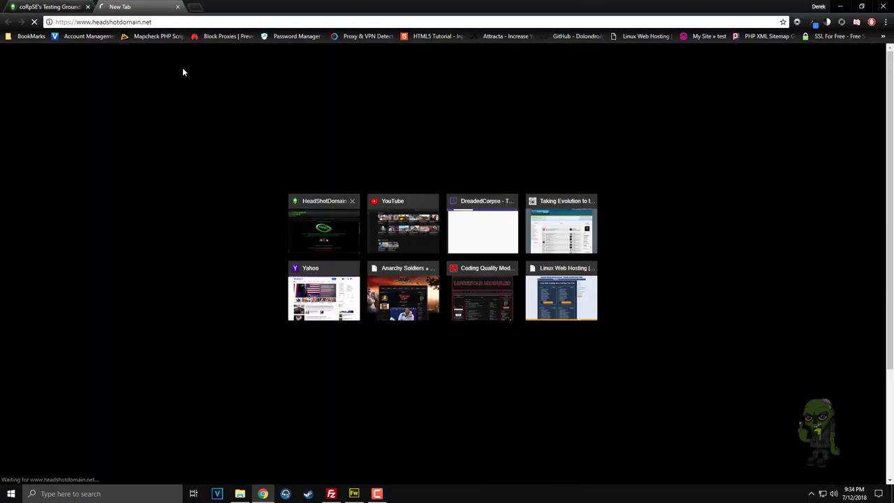